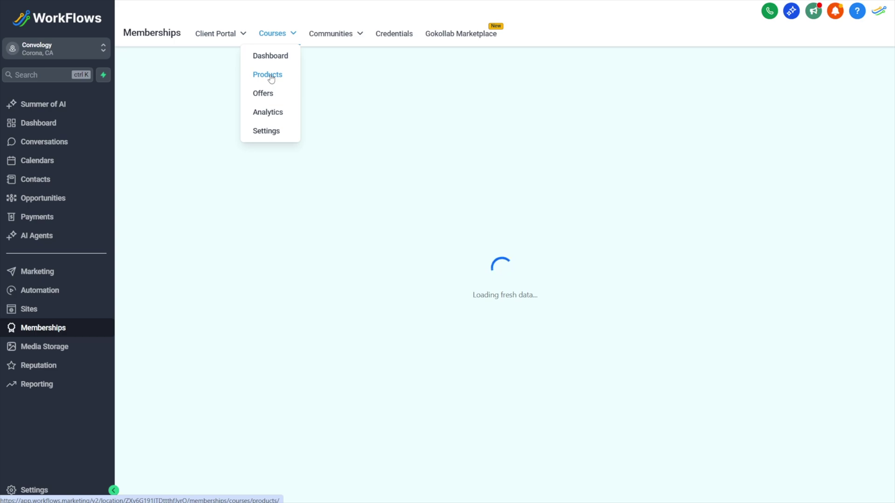
# Step: Open the Standalone Course Offer from the course offers in Memberships
pyautogui.click(269, 75)
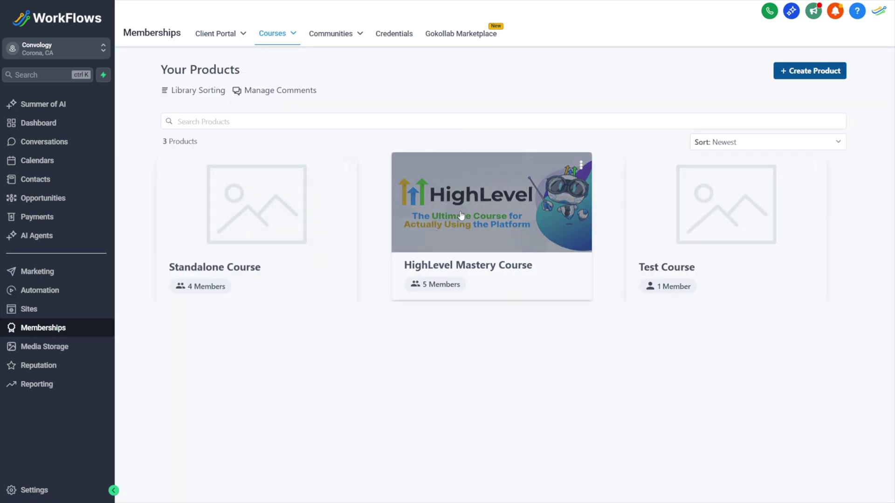
pyautogui.moveTo(282, 36)
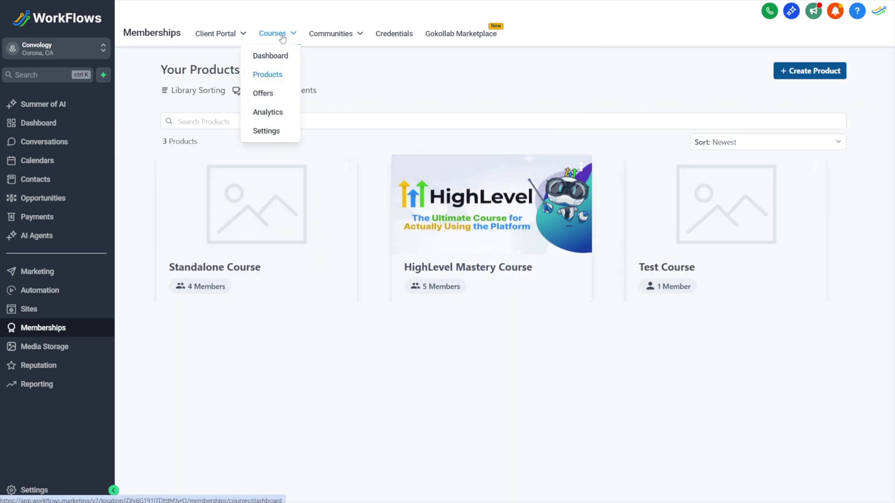
pyautogui.click(264, 95)
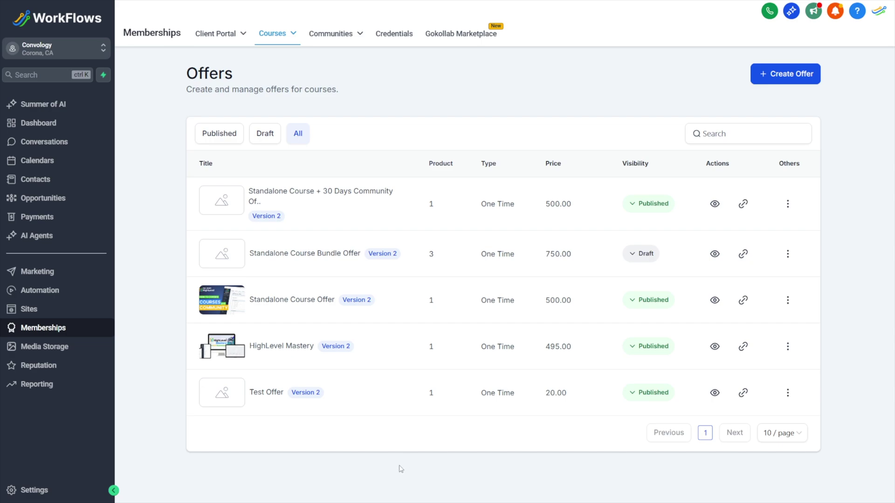
pyautogui.click(319, 306)
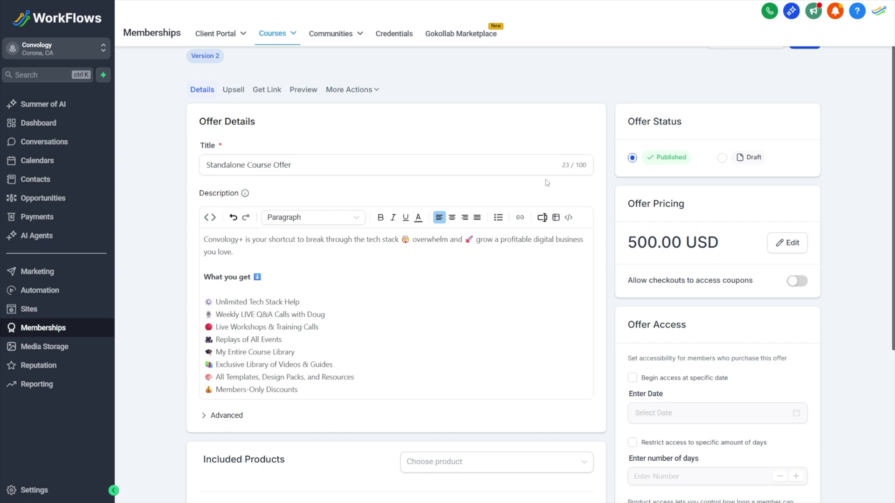
# Step: Review the offer's title, description, checkout option and included products
pyautogui.moveTo(307, 173); pyautogui.dragTo(168, 170)
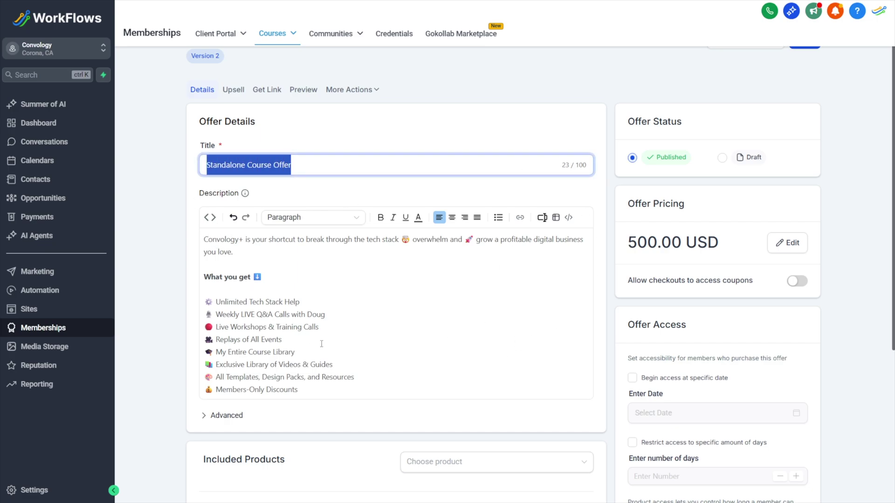
pyautogui.scroll(2, 485, 311)
pyautogui.click(659, 102)
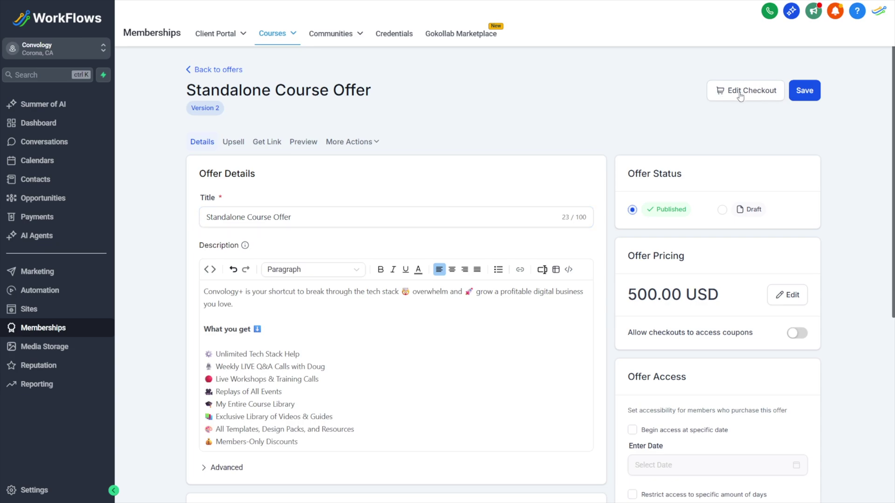
pyautogui.scroll(-5, 521, 297)
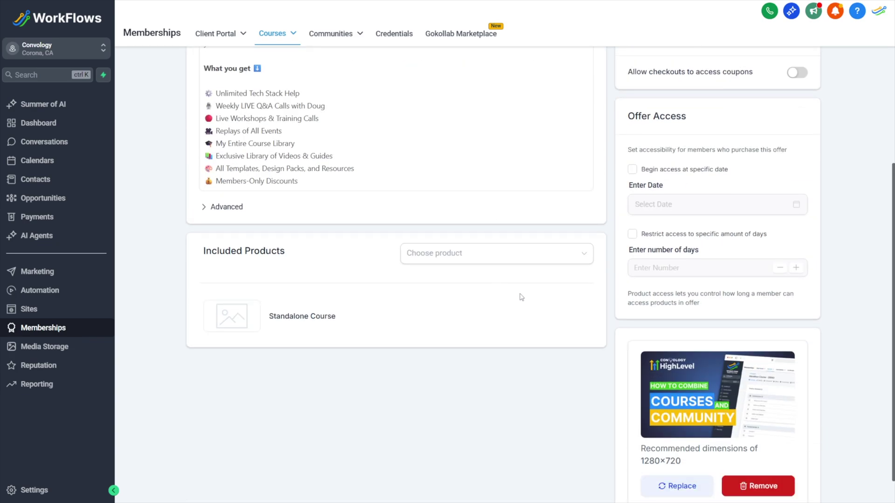
pyautogui.scroll(5, 524, 293)
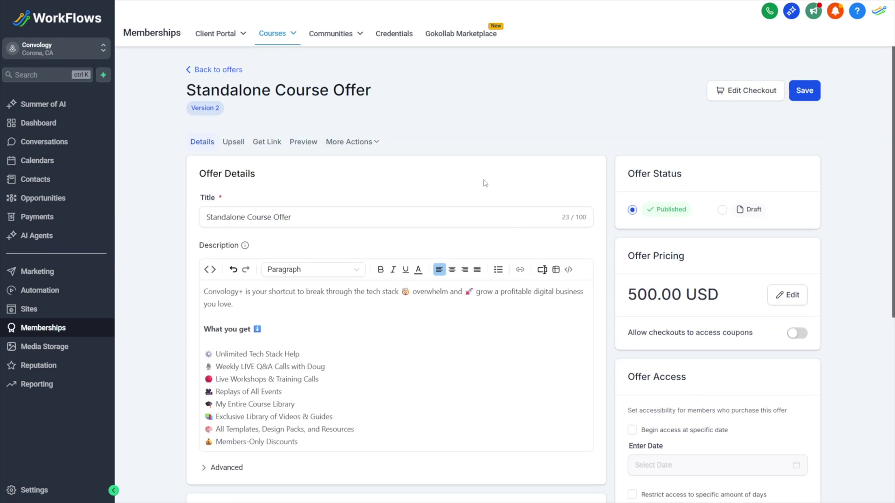
pyautogui.moveTo(310, 215); pyautogui.dragTo(194, 216)
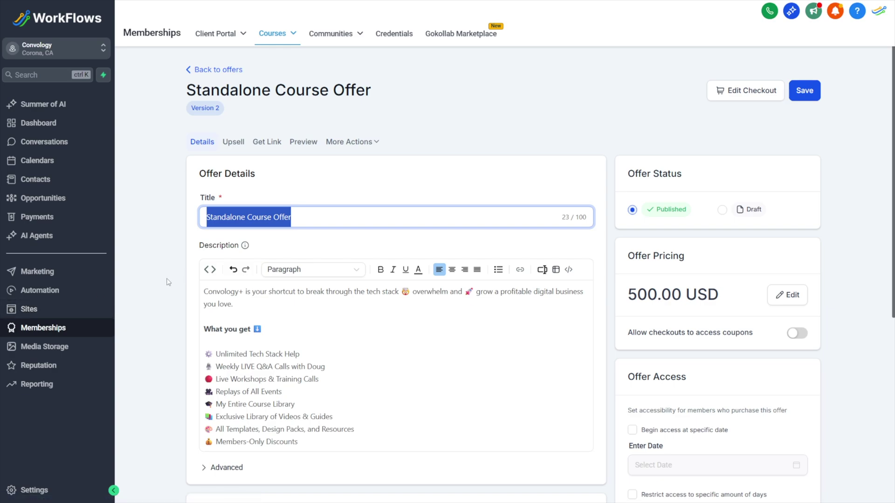
# Step: Open the Standalone Course membership product from the Payments product list for editing
pyautogui.click(37, 217)
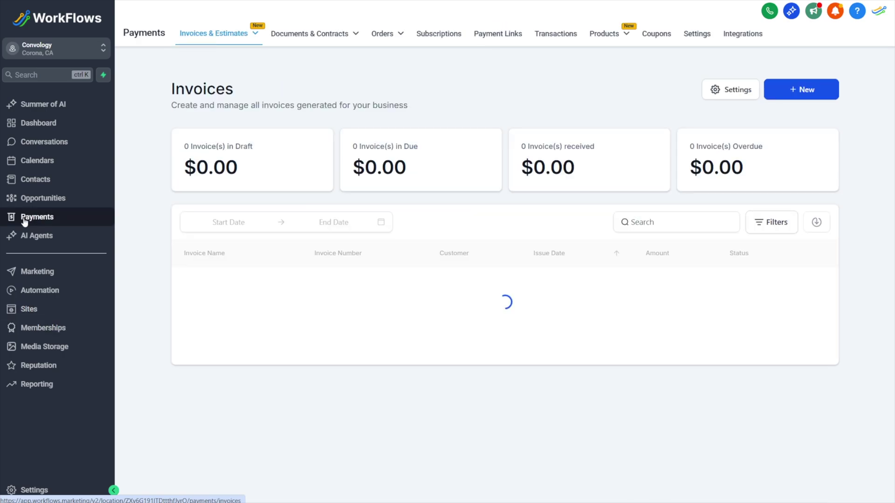
pyautogui.moveTo(625, 34)
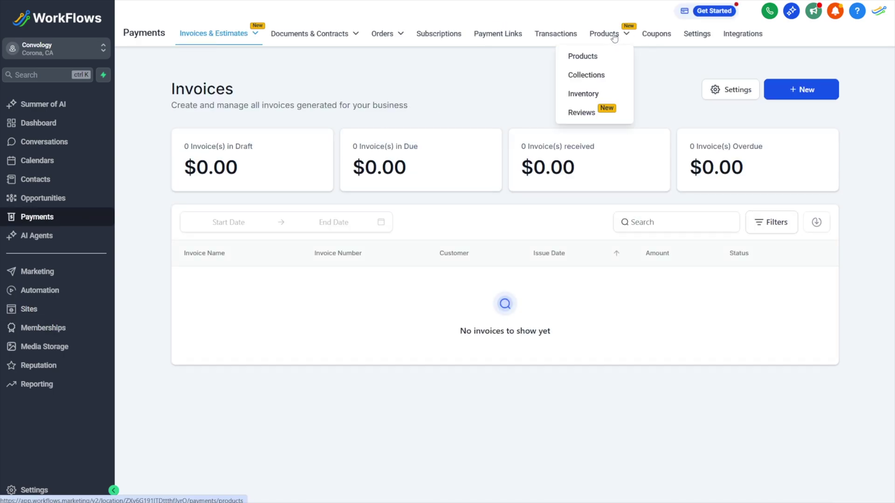
pyautogui.click(592, 57)
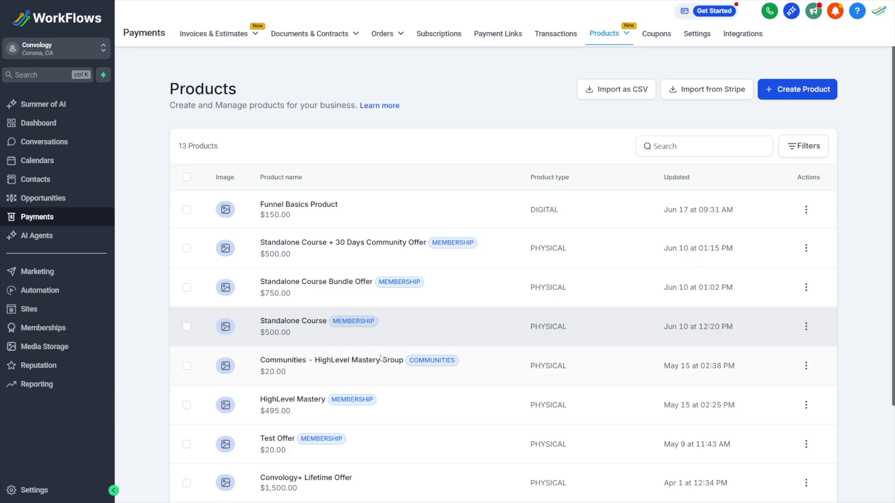
pyautogui.scroll(-1, 376, 364)
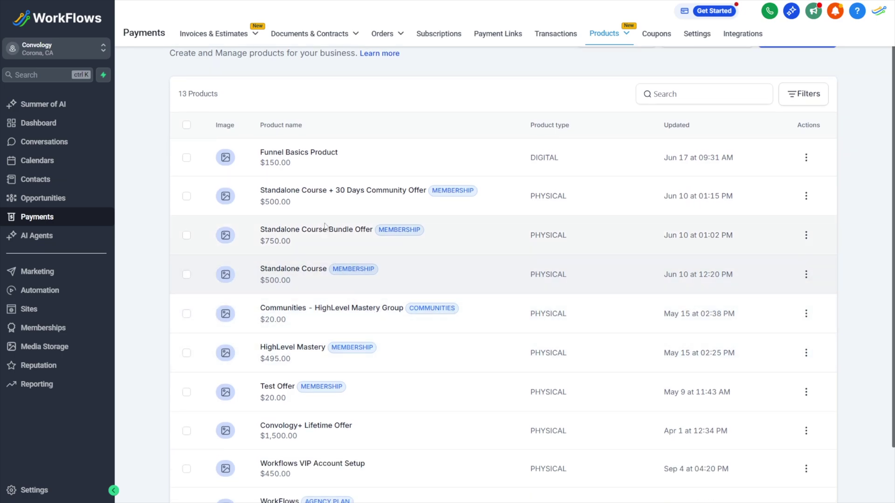
pyautogui.scroll(1, 327, 233)
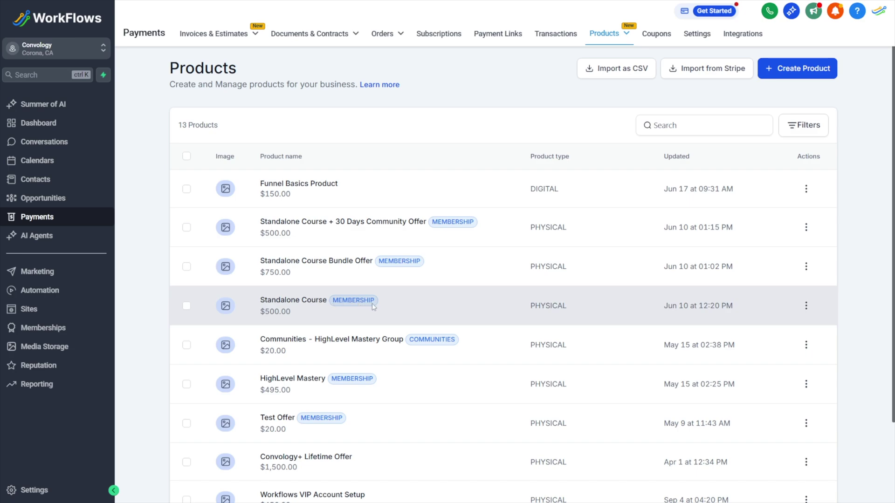
pyautogui.moveTo(262, 314); pyautogui.dragTo(301, 314)
pyautogui.click(304, 303)
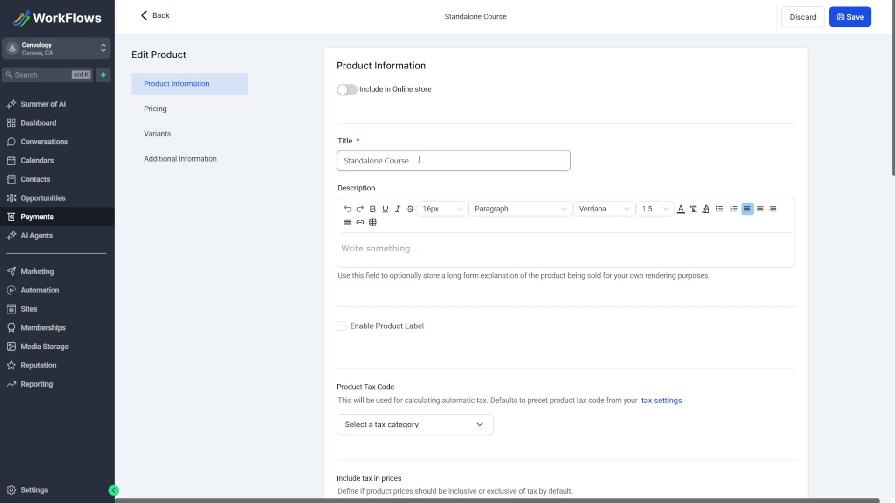
# Step: Examine the product's title, online store option, description and pricing
pyautogui.moveTo(443, 156); pyautogui.dragTo(338, 158)
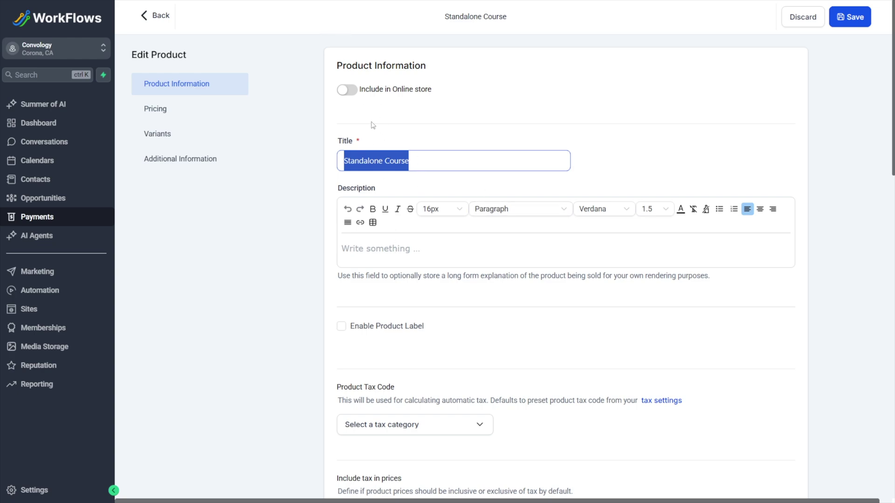
pyautogui.moveTo(432, 89); pyautogui.dragTo(358, 89)
pyautogui.click(377, 249)
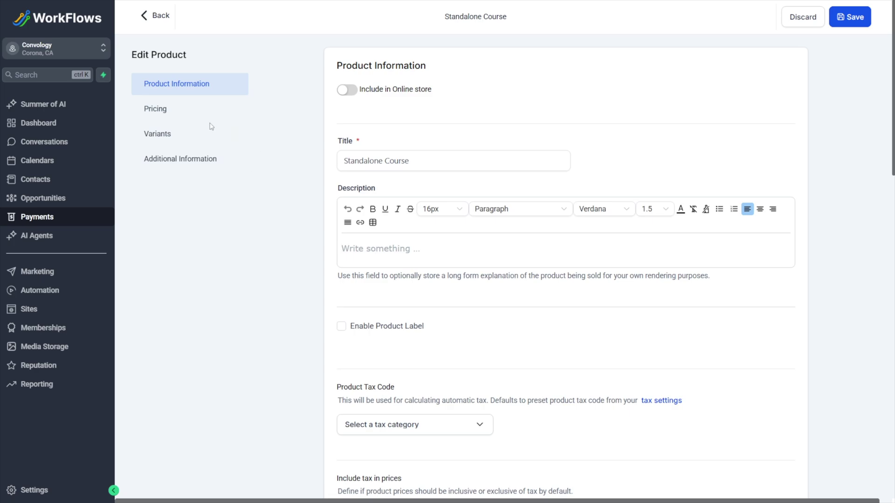
pyautogui.click(154, 111)
pyautogui.click(722, 140)
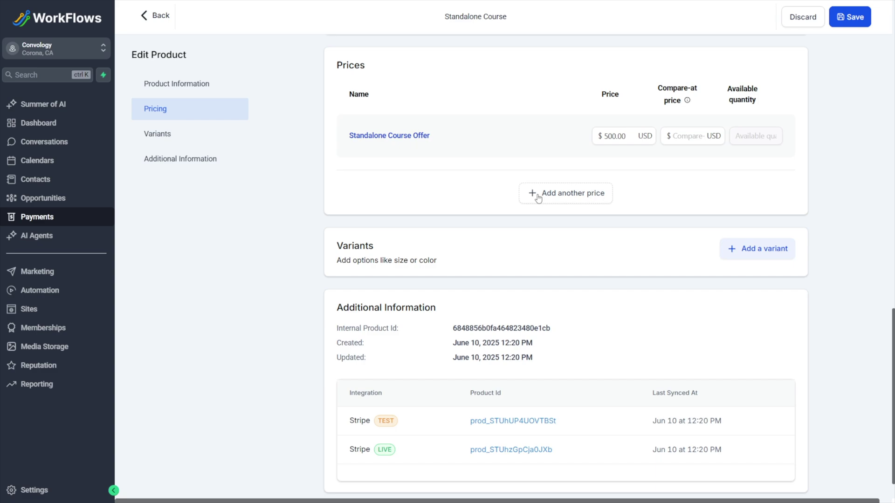
pyautogui.moveTo(604, 136); pyautogui.dragTo(626, 140)
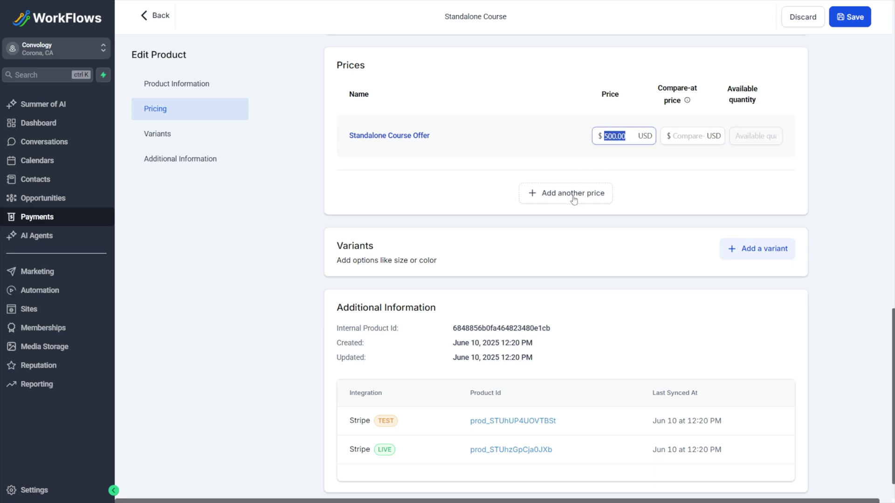
pyautogui.click(441, 193)
# Step: Open the product's Standalone Course Offer price, enable Membership Offer in its additional options and choose Standalone Course Offer
pyautogui.click(390, 137)
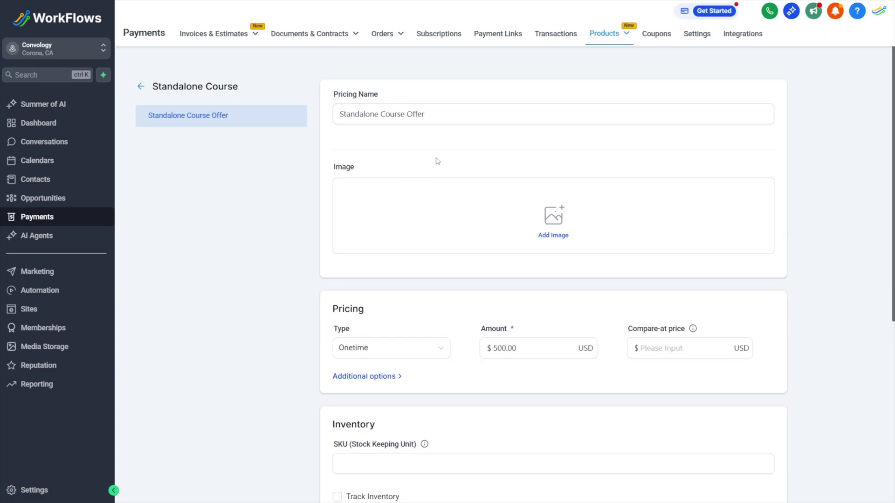
pyautogui.click(394, 377)
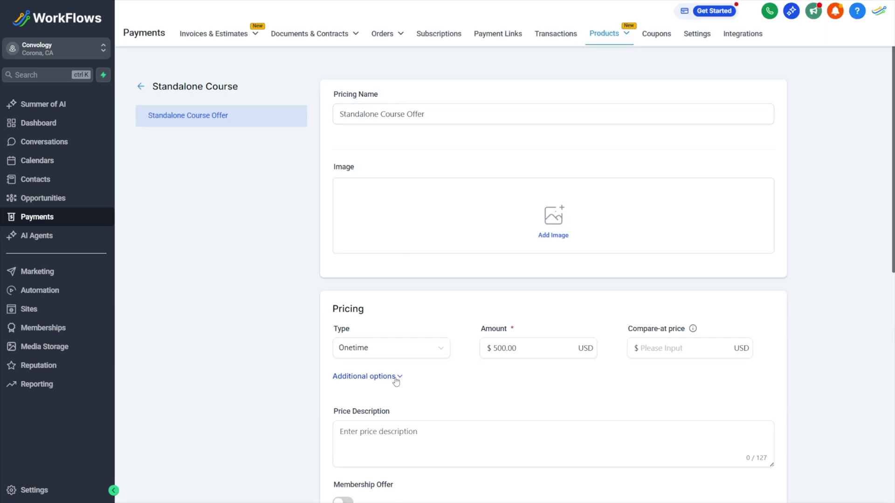
pyautogui.scroll(-2, 364, 407)
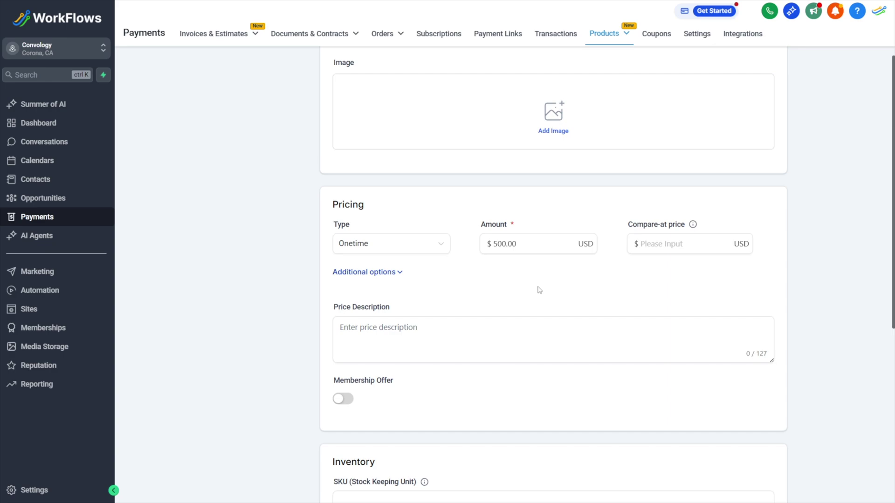
pyautogui.click(345, 400)
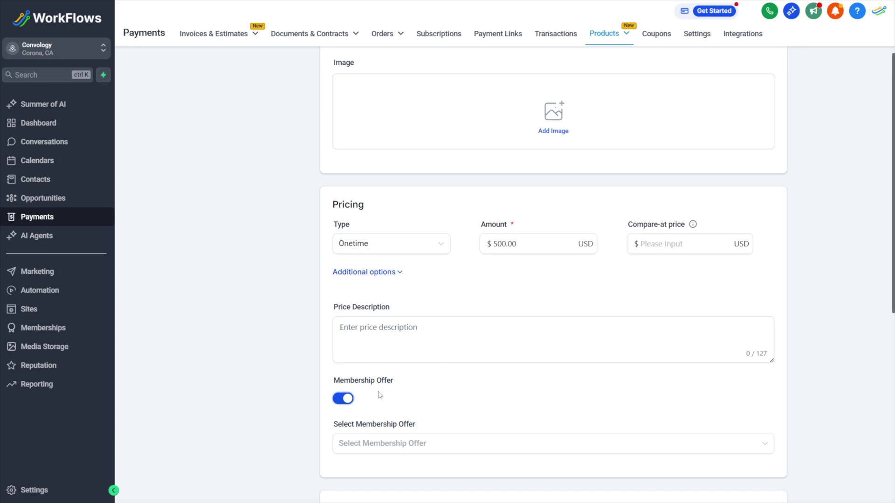
pyautogui.scroll(3, 381, 394)
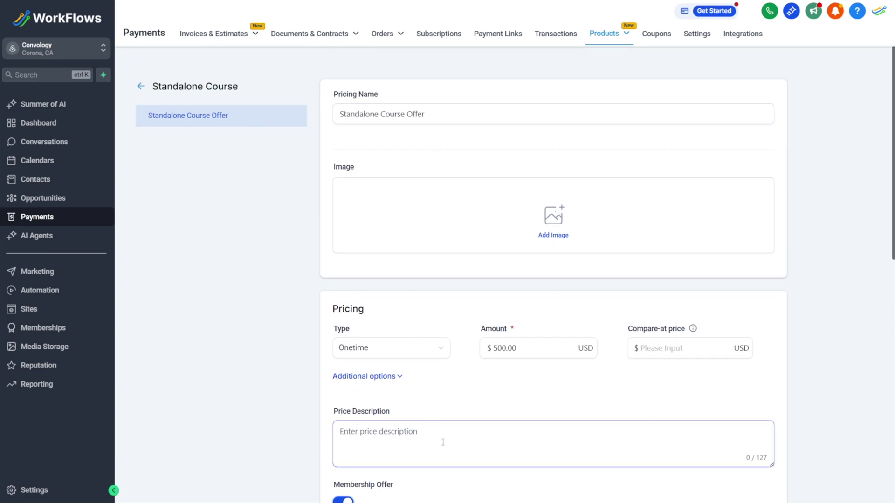
pyautogui.scroll(-4, 443, 442)
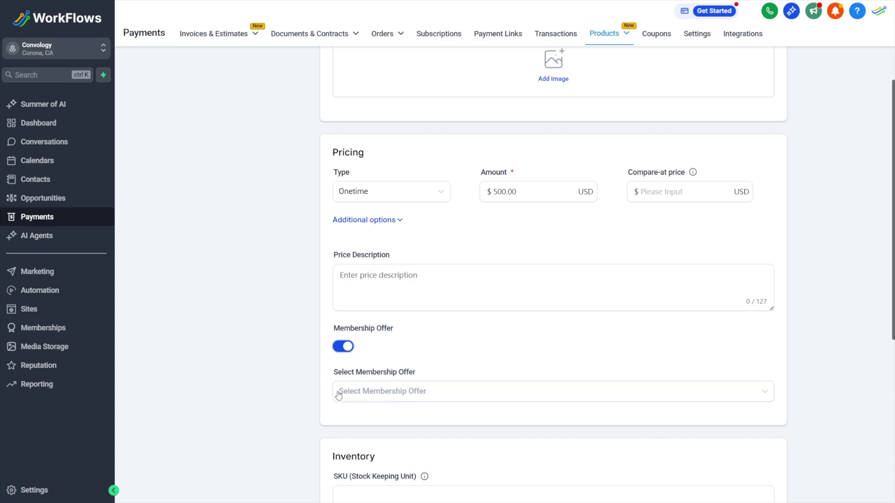
pyautogui.click(359, 397)
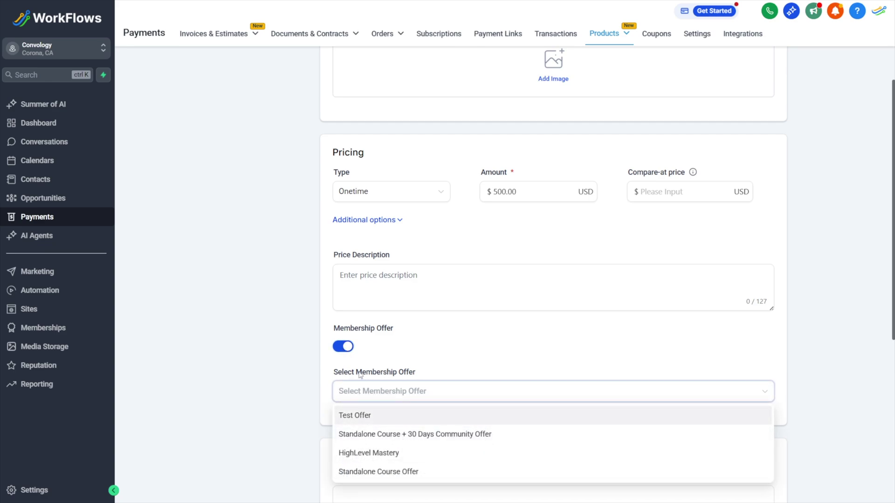
pyautogui.click(404, 472)
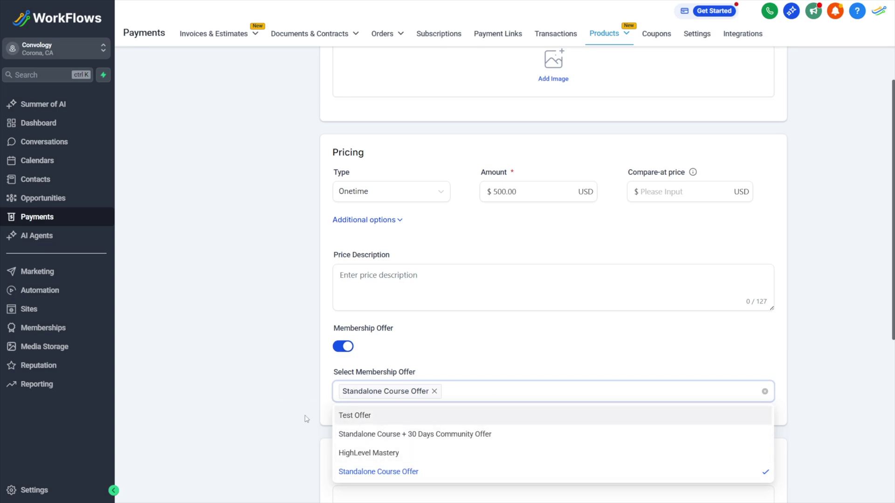
pyautogui.click(296, 390)
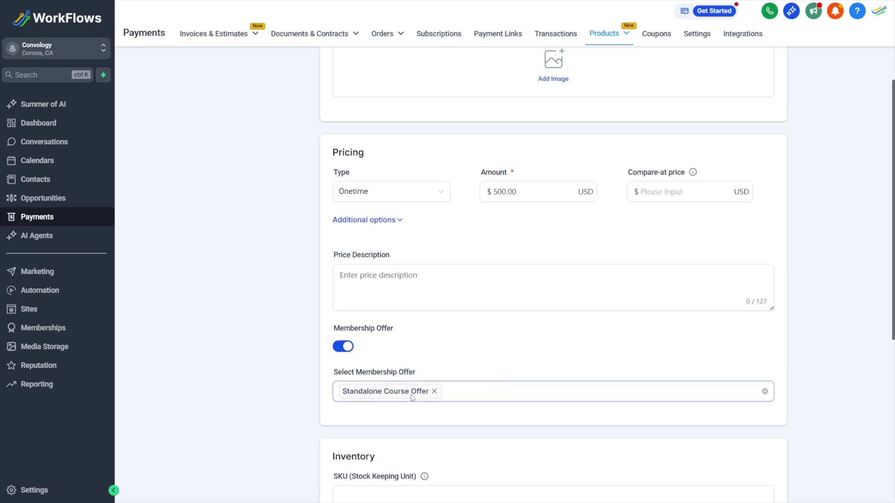
# Step: Set the price's shipping and delivery type to Digital Product and save the price
pyautogui.scroll(-7, 523, 367)
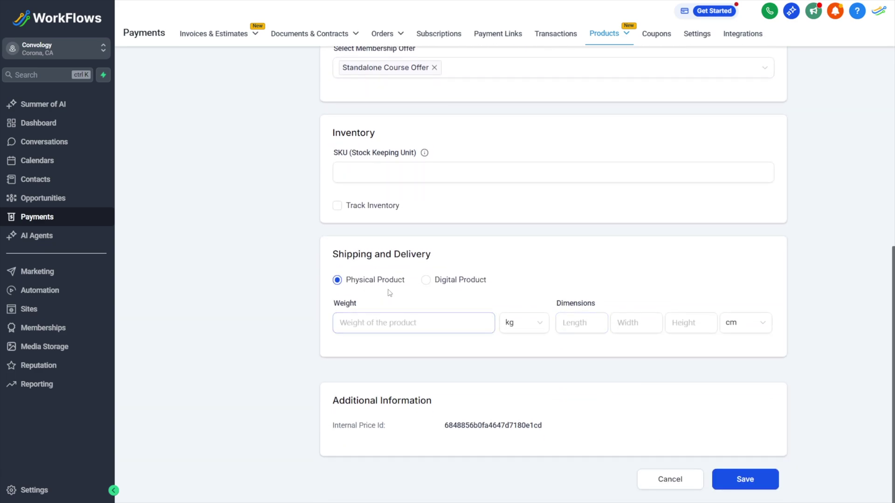
pyautogui.click(425, 280)
pyautogui.scroll(-2, 681, 421)
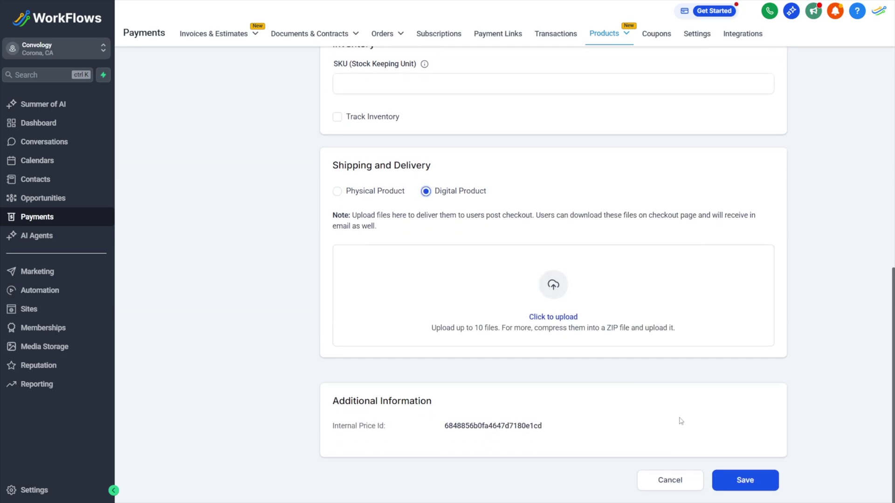
pyautogui.click(738, 481)
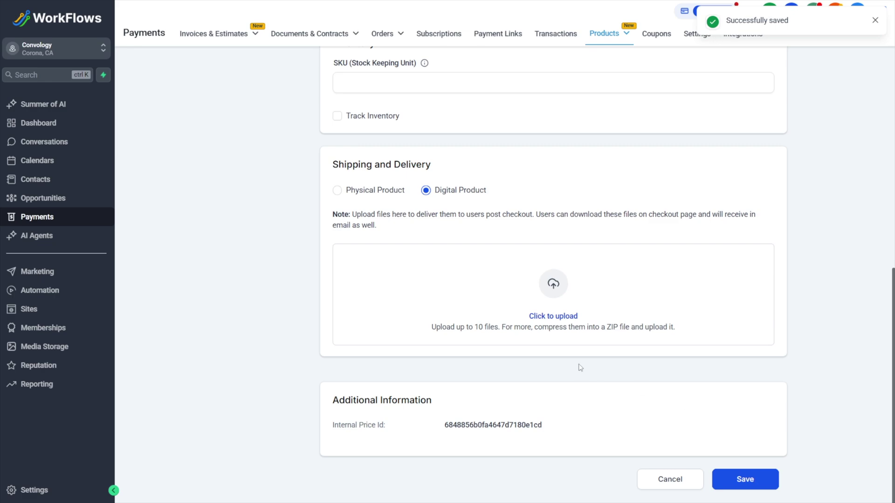
# Step: Open the Standalone Course Funnel in Sites and view its checkout and sales page steps
pyautogui.click(29, 309)
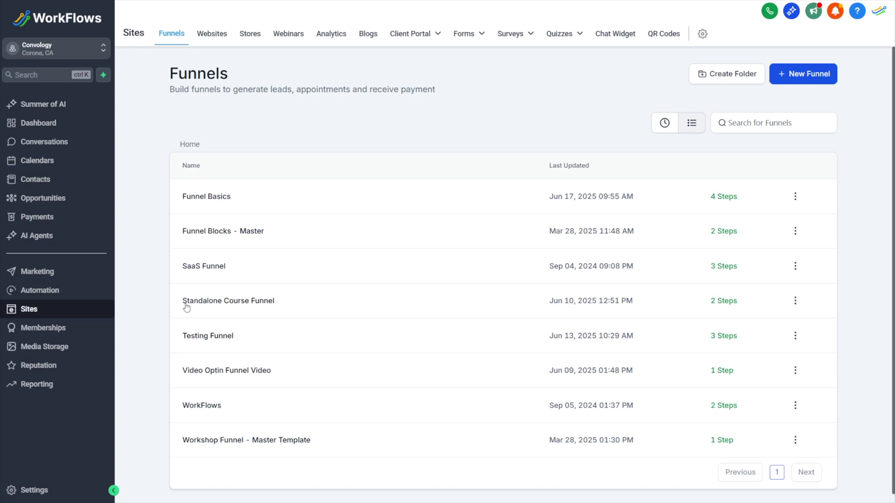
pyautogui.click(232, 308)
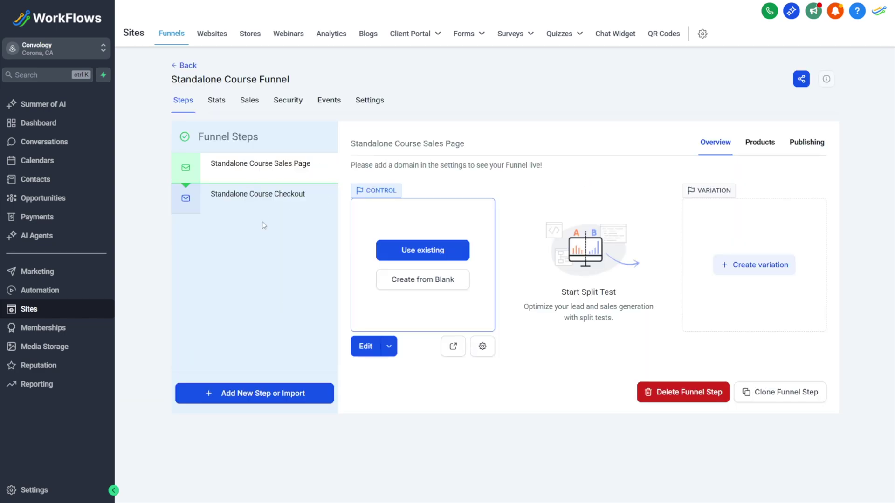
pyautogui.click(230, 196)
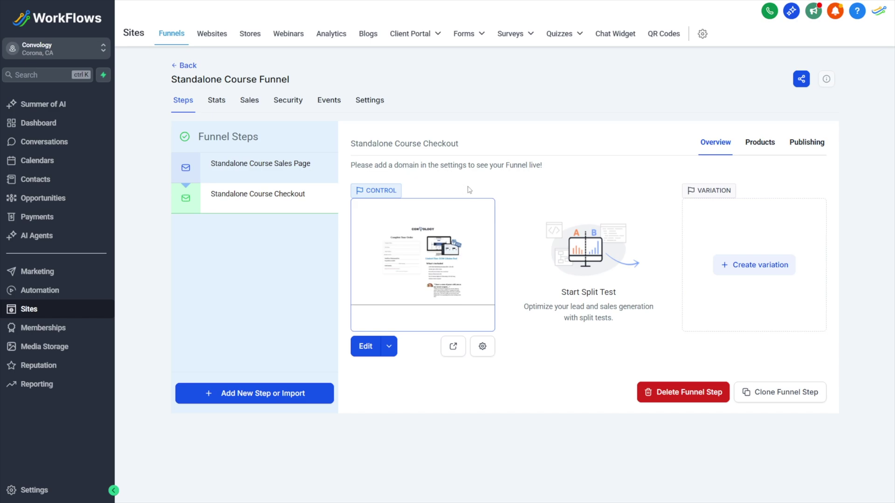
pyautogui.click(254, 164)
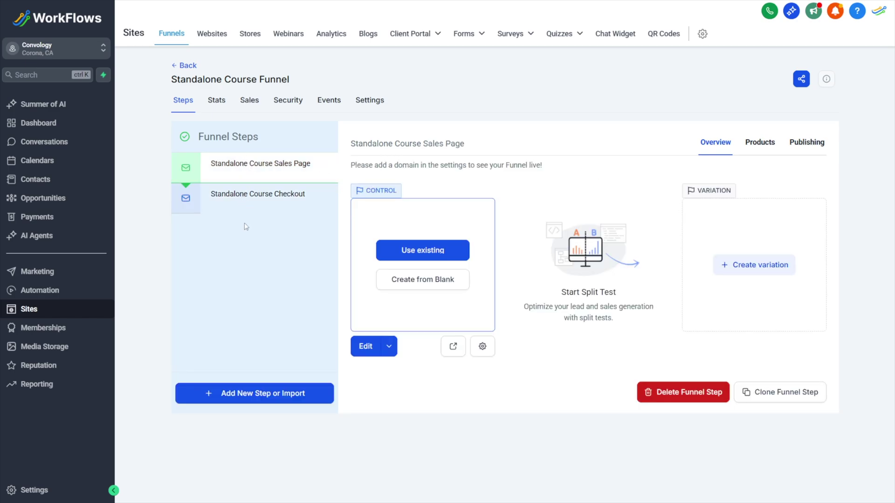
# Step: Open the Standalone Course product attached to the funnel's checkout step and examine its price and additional options
pyautogui.click(254, 197)
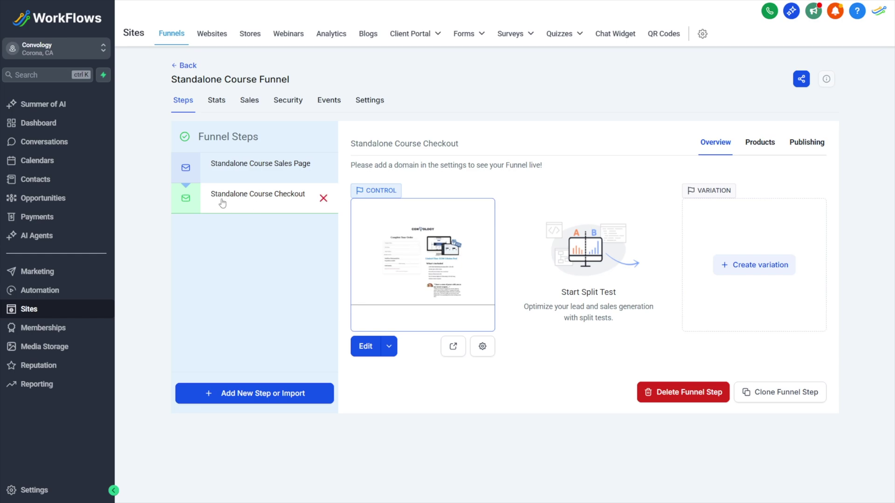
pyautogui.click(760, 142)
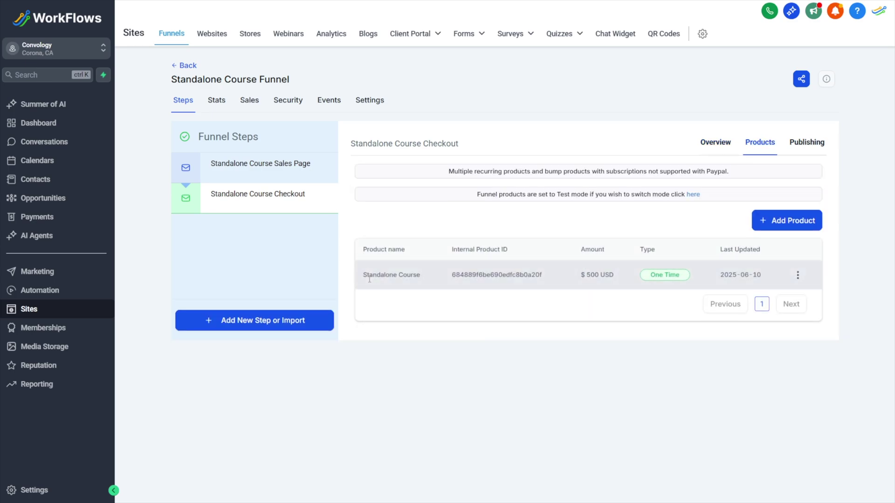
pyautogui.click(798, 275)
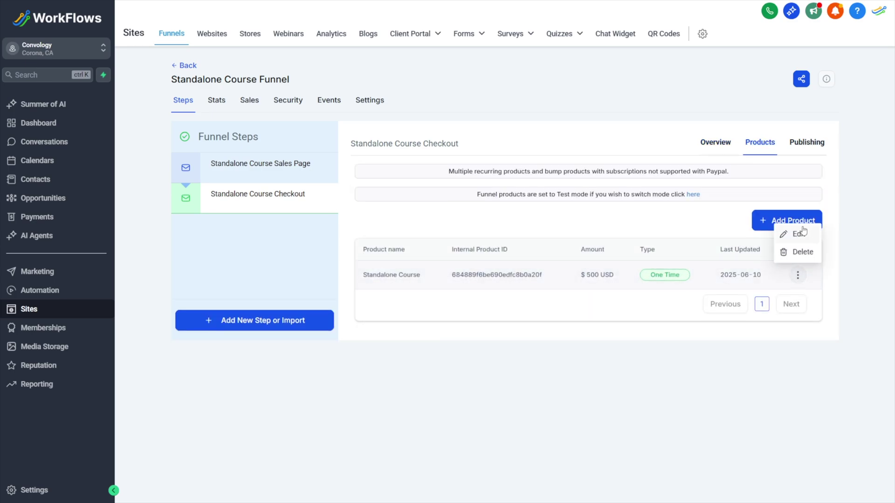
pyautogui.click(802, 236)
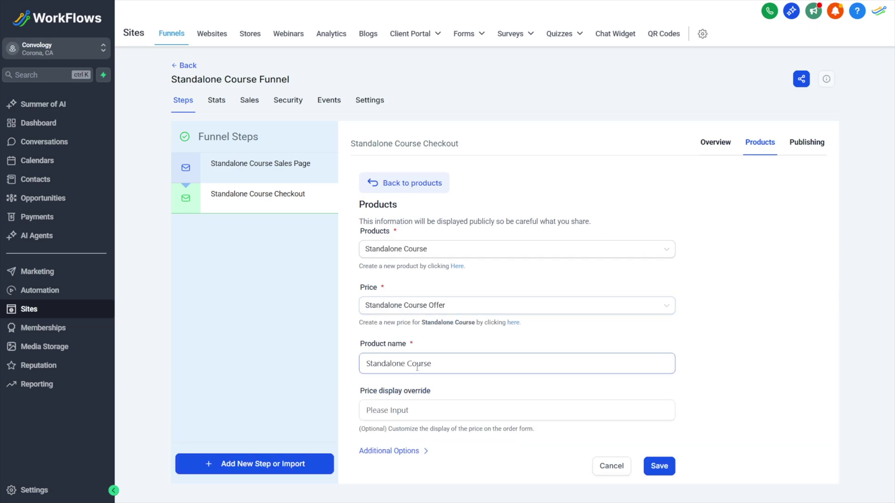
pyautogui.click(402, 452)
pyautogui.scroll(-2, 402, 452)
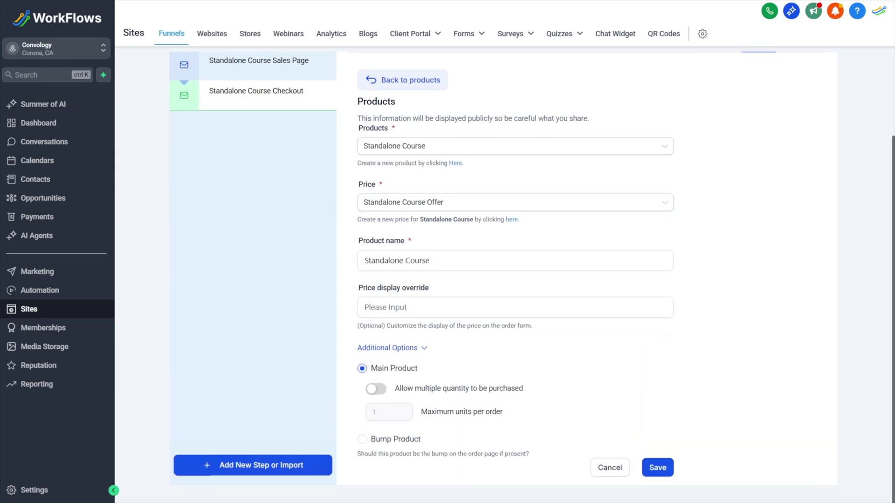
pyautogui.click(416, 355)
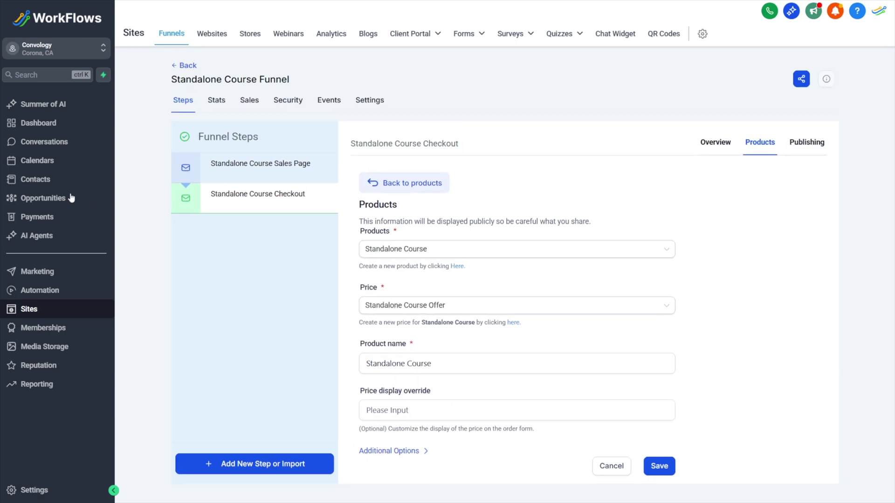
pyautogui.click(519, 365)
# Step: Open the Standalone Course Offer in the membership course offers and examine its description, included products, pricing and access settings
pyautogui.click(43, 328)
pyautogui.moveTo(286, 49)
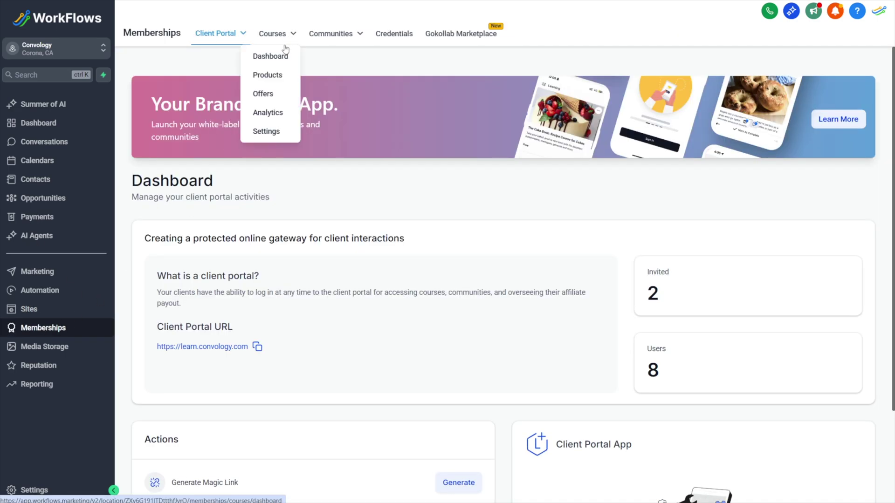
pyautogui.click(262, 94)
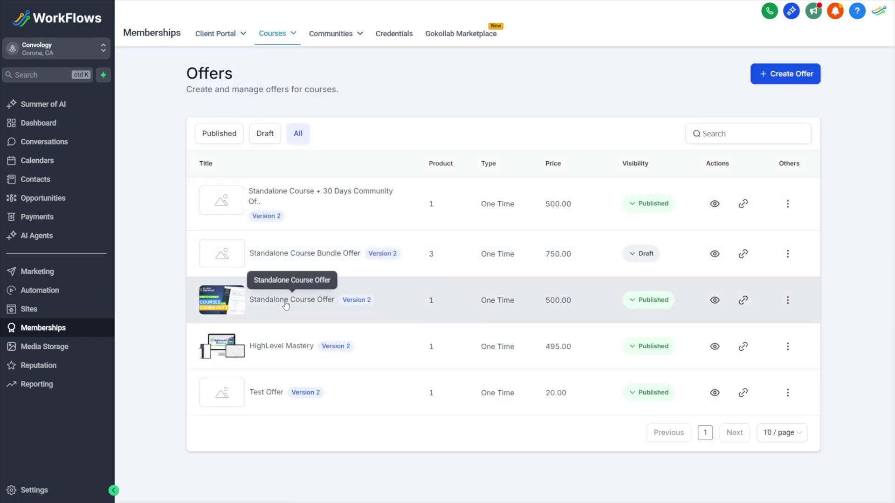
pyautogui.click(286, 300)
pyautogui.scroll(-5, 243, 265)
pyautogui.scroll(-1, 244, 264)
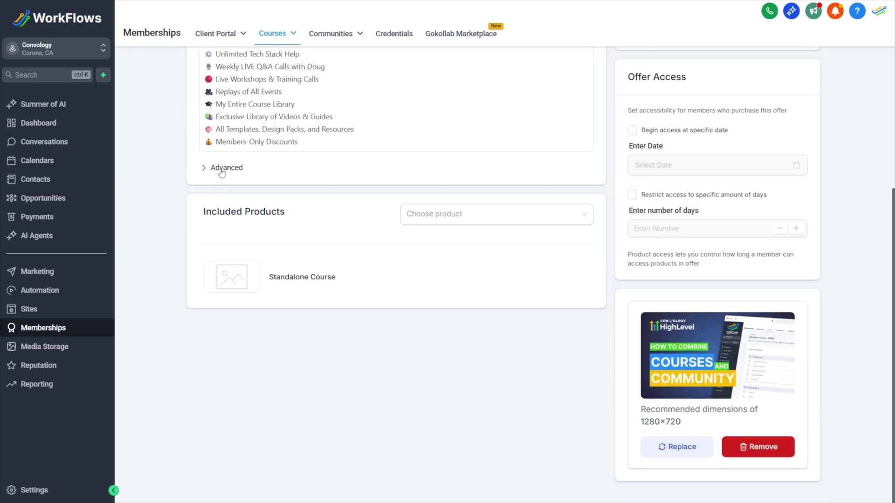
pyautogui.click(457, 218)
pyautogui.click(373, 385)
pyautogui.scroll(6, 299, 376)
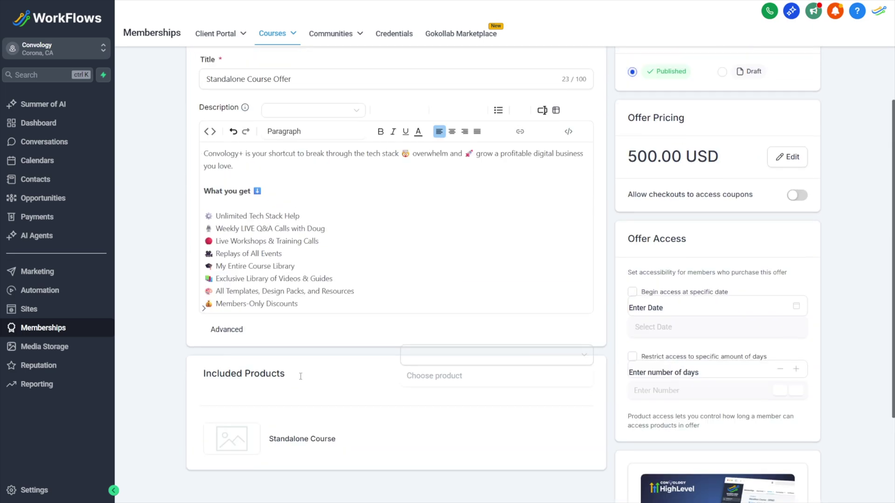
pyautogui.scroll(-5, 401, 326)
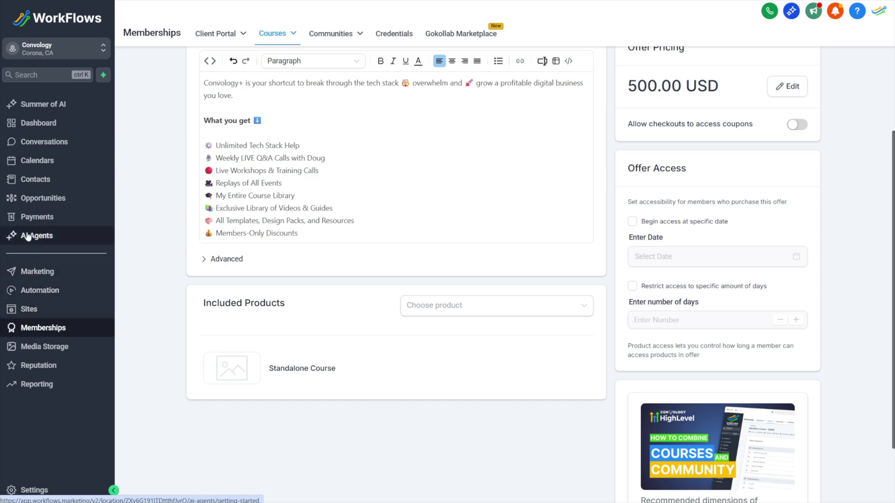
# Step: Open Funnel Basics Product in the payment products and examine the membership offer set in its pricing's additional options
pyautogui.click(33, 217)
pyautogui.moveTo(606, 35)
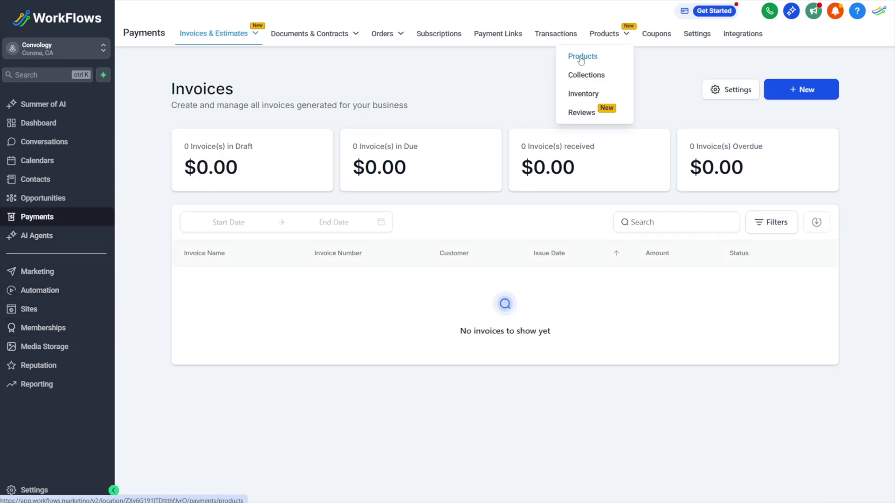
pyautogui.click(581, 56)
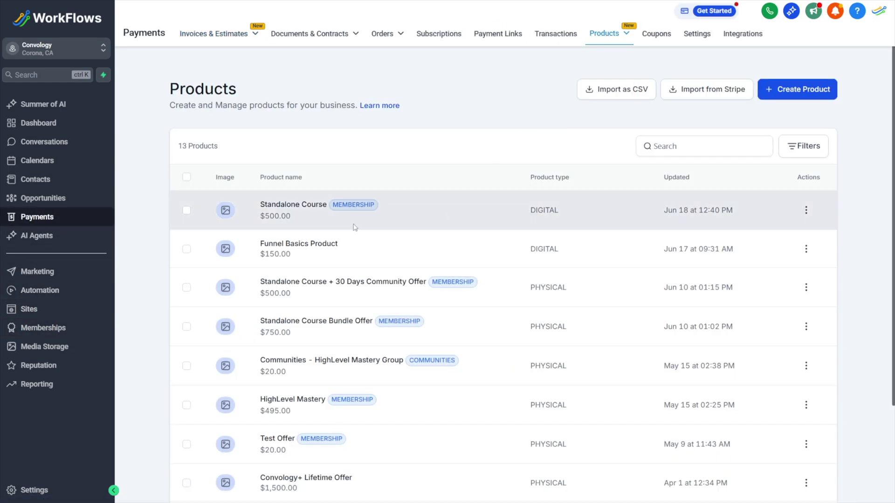
pyautogui.click(311, 247)
pyautogui.click(163, 111)
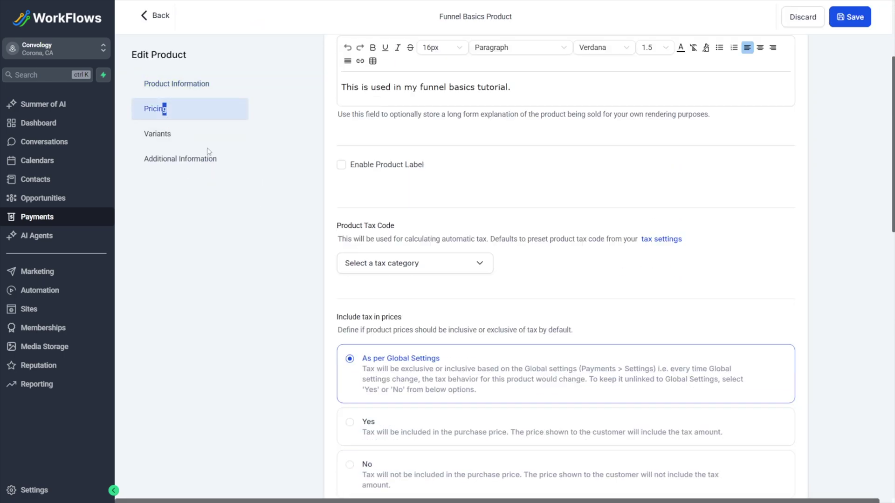
pyautogui.click(390, 140)
pyautogui.scroll(-2, 402, 171)
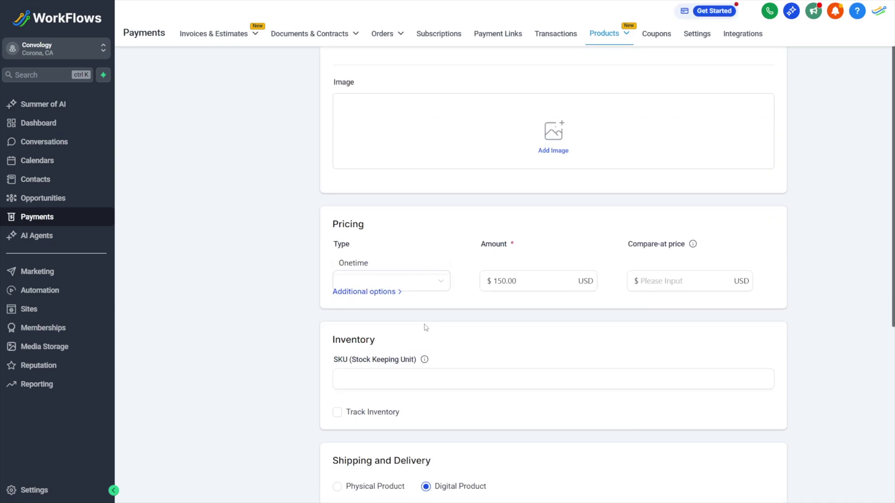
pyautogui.click(379, 275)
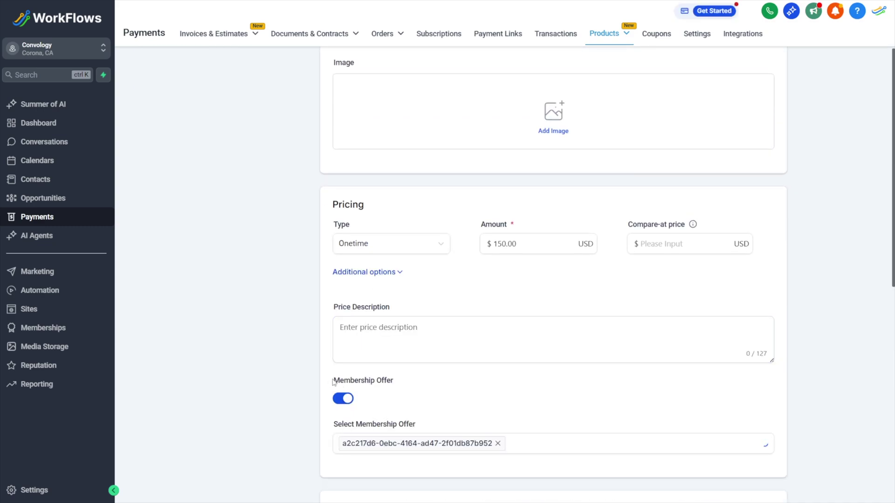
pyautogui.moveTo(332, 381); pyautogui.dragTo(400, 384)
pyautogui.moveTo(331, 429); pyautogui.dragTo(424, 425)
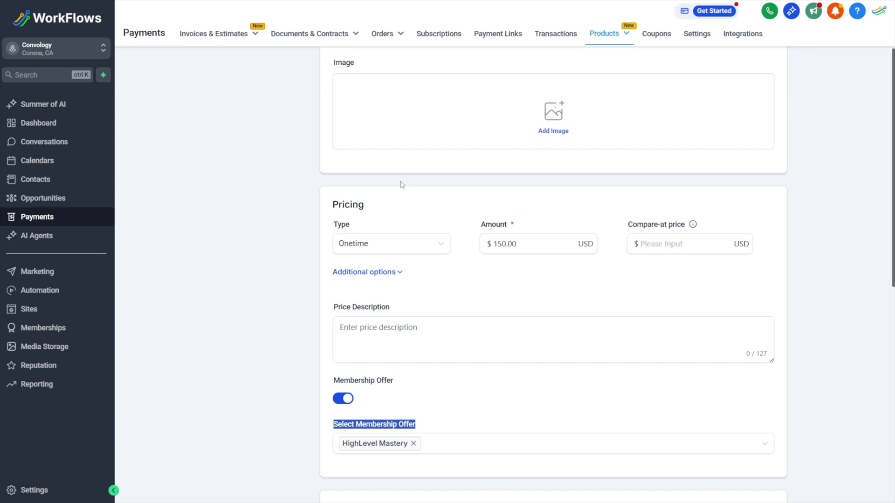
# Step: Open the Standalone Course workflow in Automation and examine its Order Submitted trigger and Course Grant offer action
pyautogui.click(48, 290)
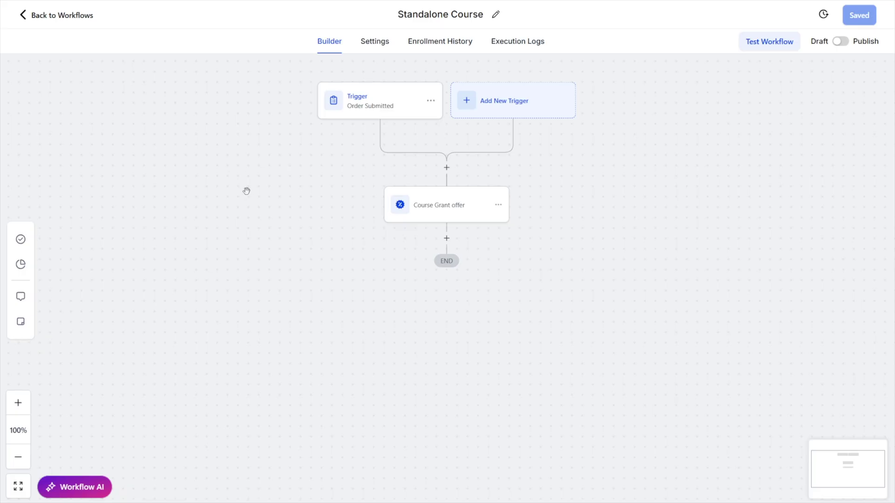
pyautogui.click(374, 102)
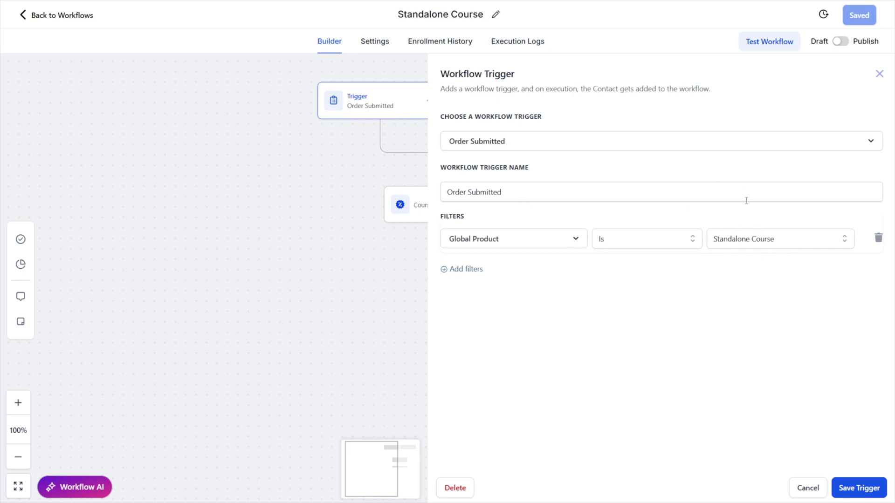
pyautogui.click(808, 488)
pyautogui.click(470, 218)
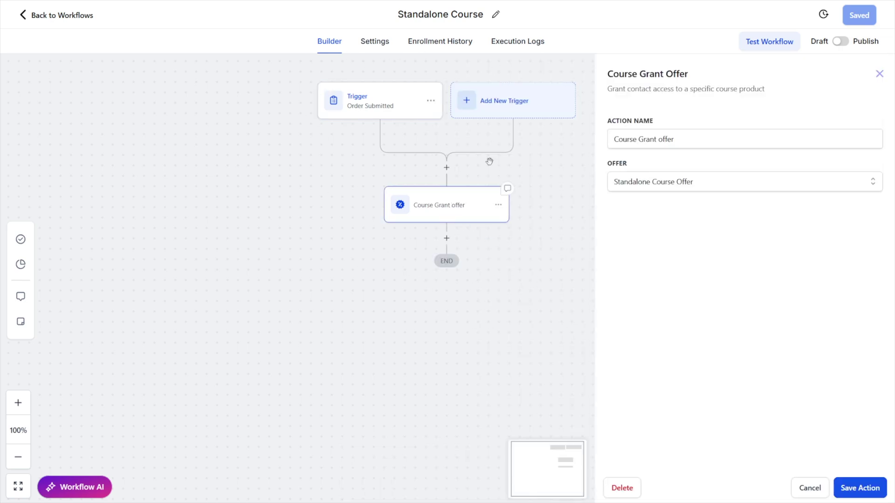
pyautogui.click(535, 212)
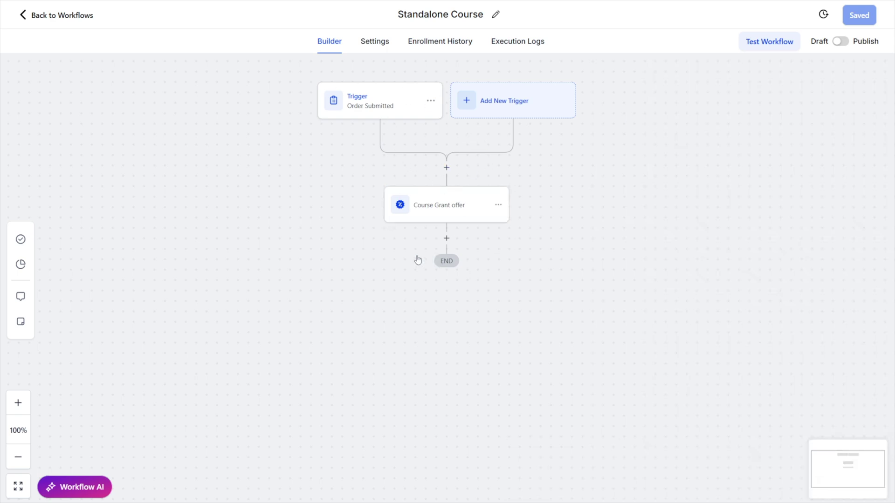
pyautogui.click(447, 240)
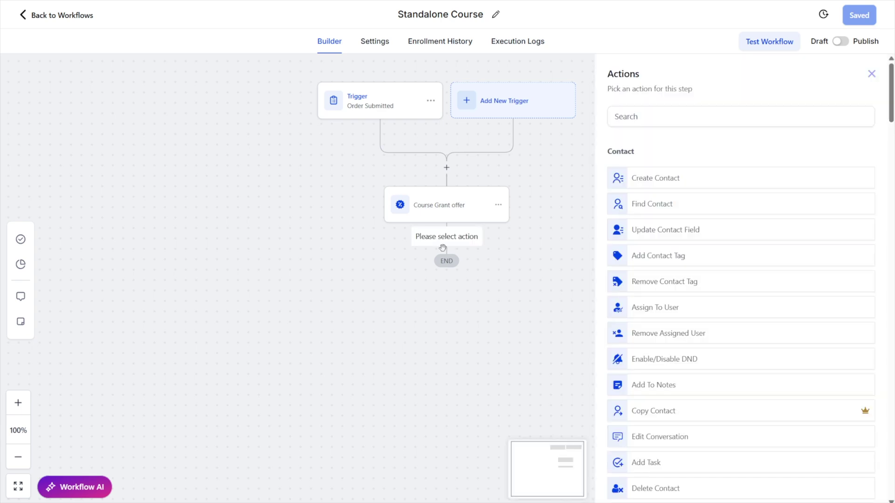
pyautogui.click(649, 117)
pyautogui.write('tag')
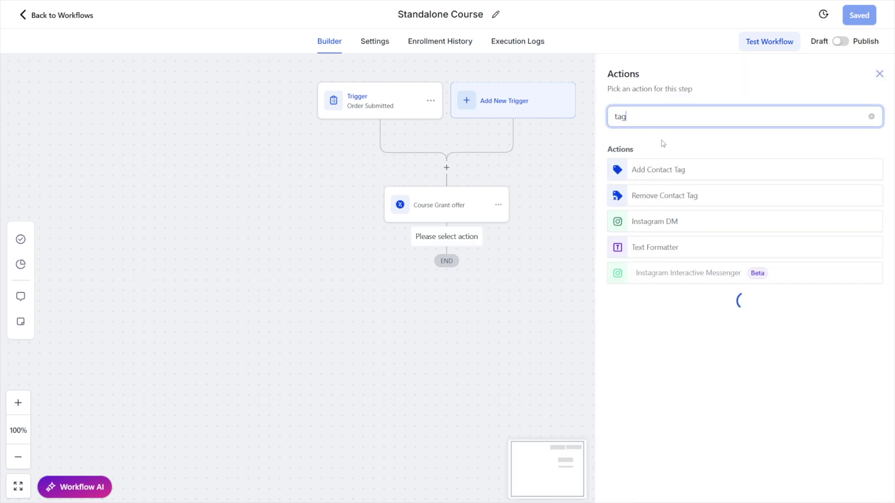
pyautogui.click(880, 74)
# Step: Delete the Order Submitted trigger and the Course Grant offer action from the workflow
pyautogui.click(431, 101)
pyautogui.click(405, 154)
pyautogui.click(549, 278)
# Step: Add an Offer Access Granted trigger filtered to the Standalone Course Offer and save the trigger
pyautogui.click(677, 117)
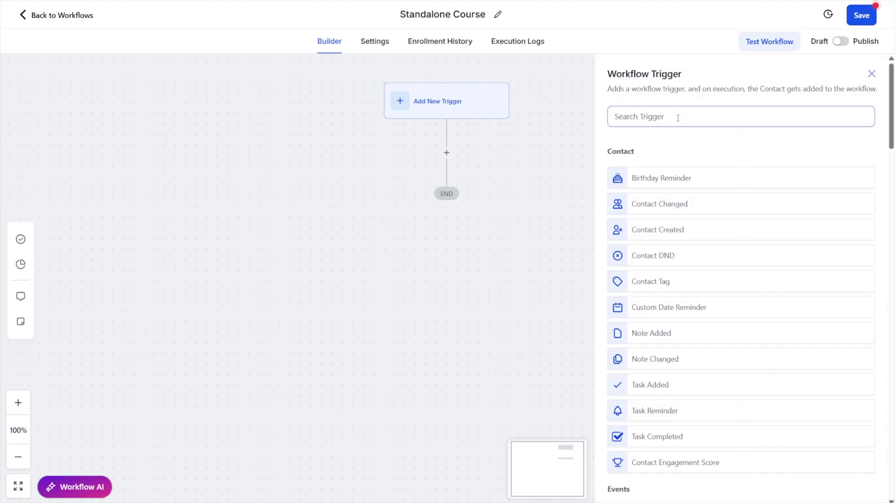
pyautogui.write('offer')
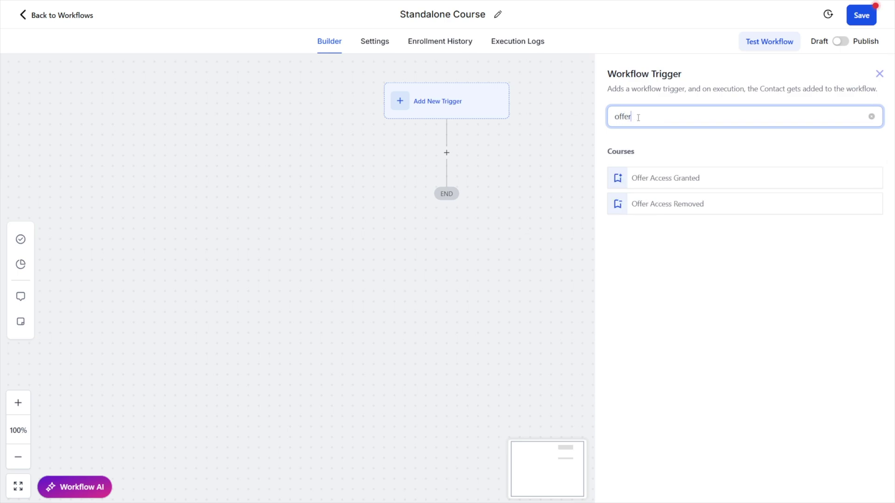
pyautogui.click(658, 183)
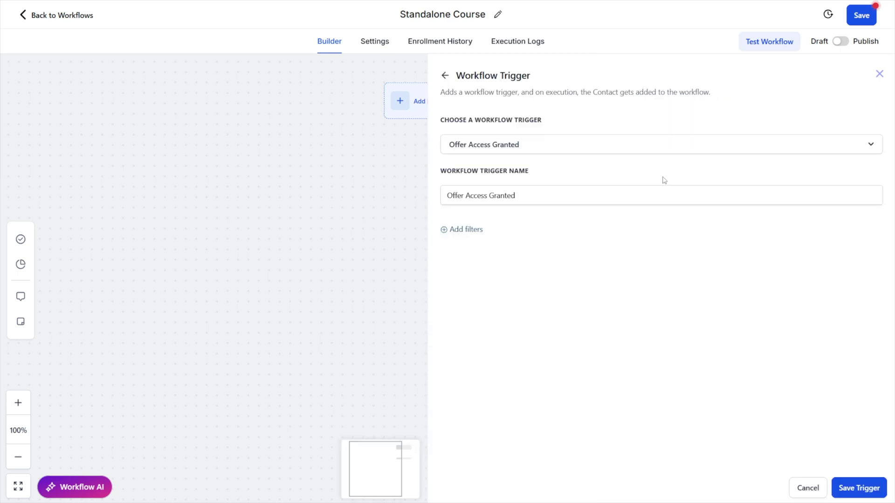
pyautogui.click(464, 229)
pyautogui.click(493, 247)
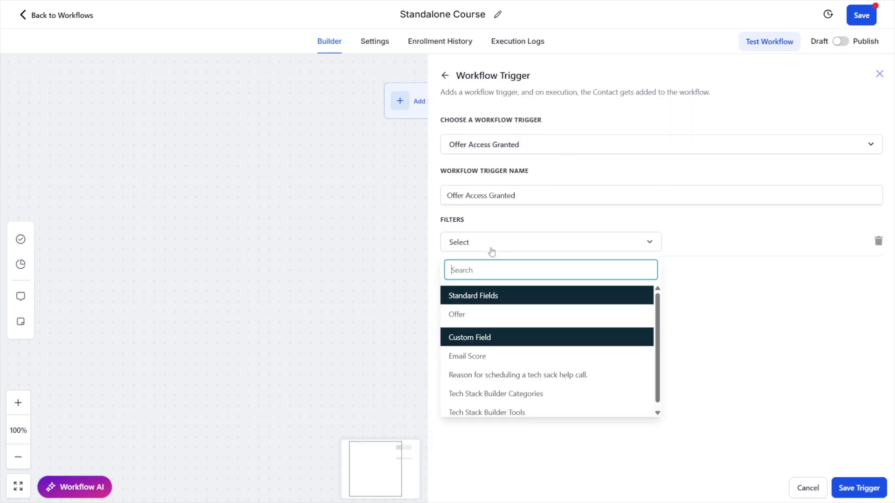
pyautogui.click(489, 316)
pyautogui.click(685, 242)
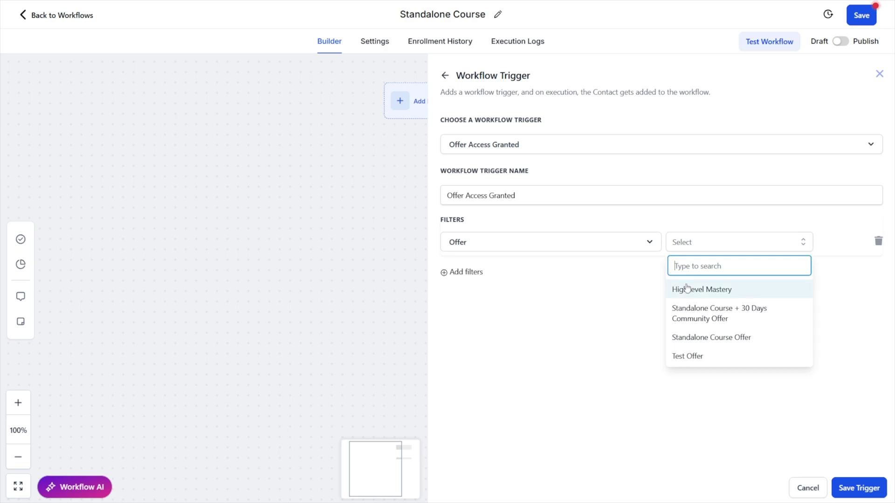
pyautogui.click(696, 339)
pyautogui.click(836, 495)
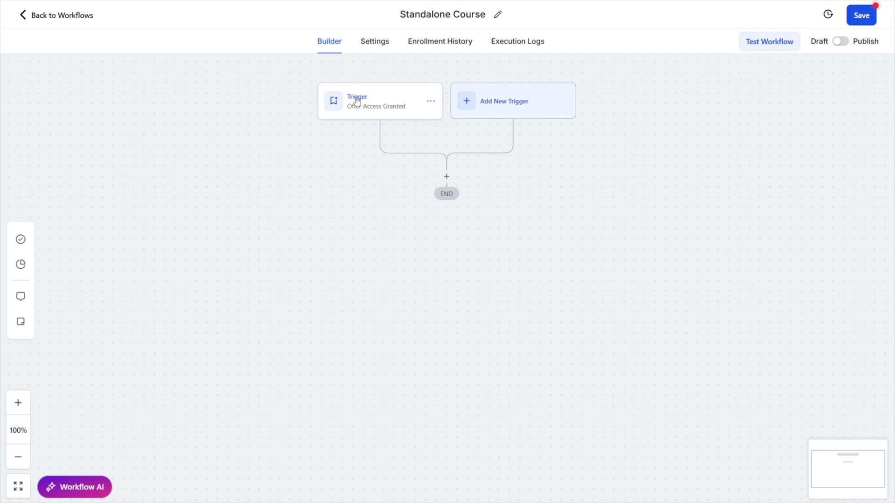
# Step: Insert an Add Contact Tag action below the Offer Access Granted trigger
pyautogui.click(447, 177)
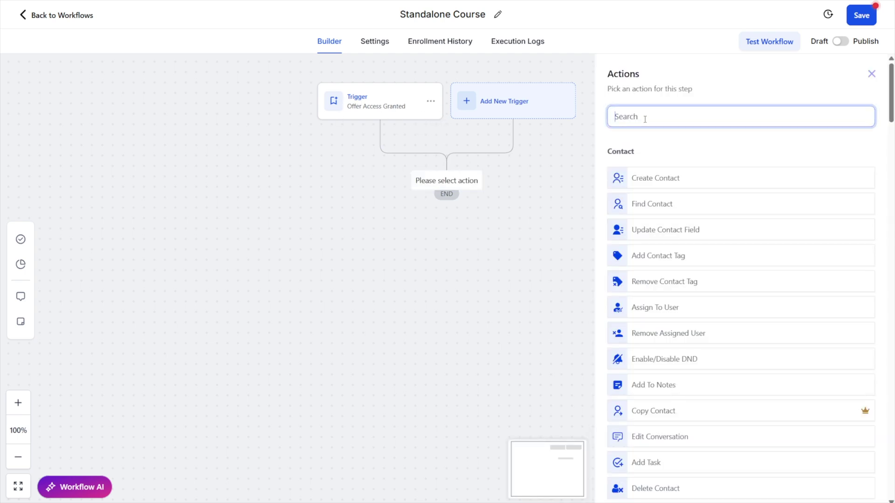
pyautogui.write('tag')
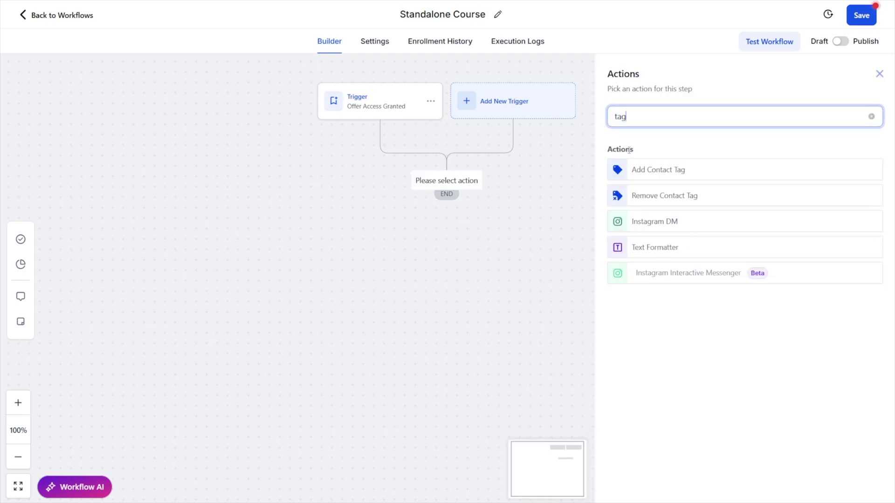
pyautogui.click(662, 172)
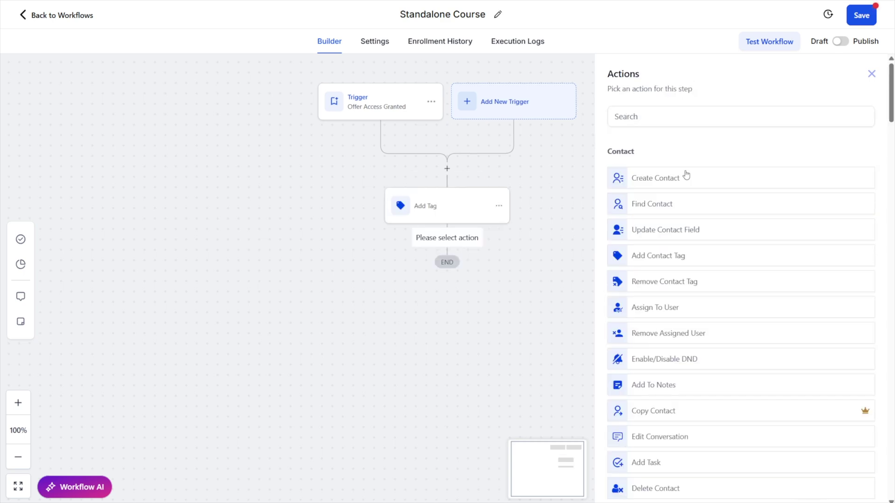